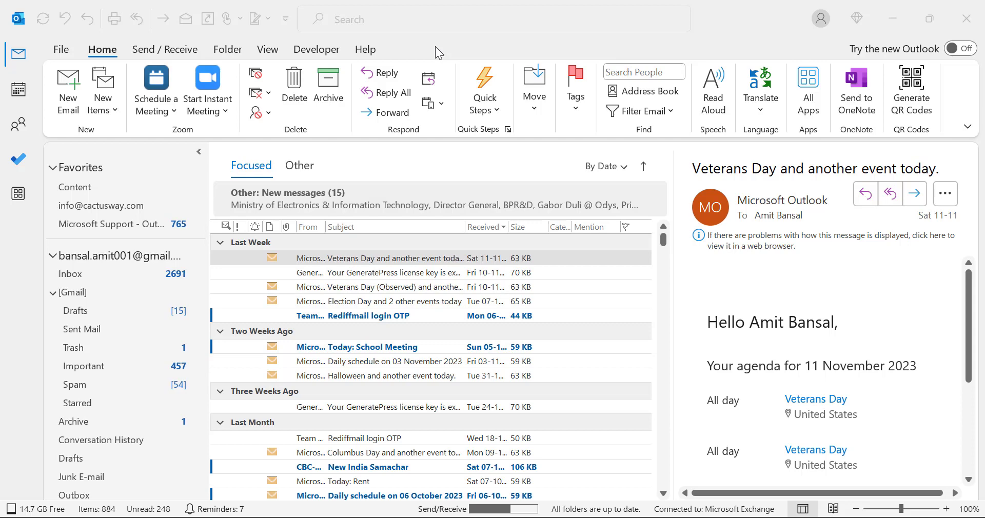
{"action": "left_click", "coordinate": [61, 51]}
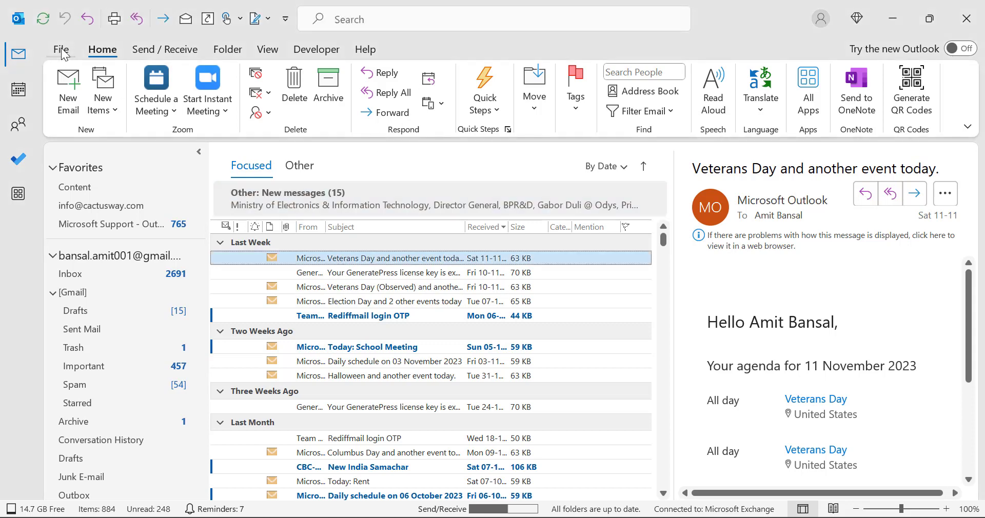
{"action": "left_click", "coordinate": [62, 50]}
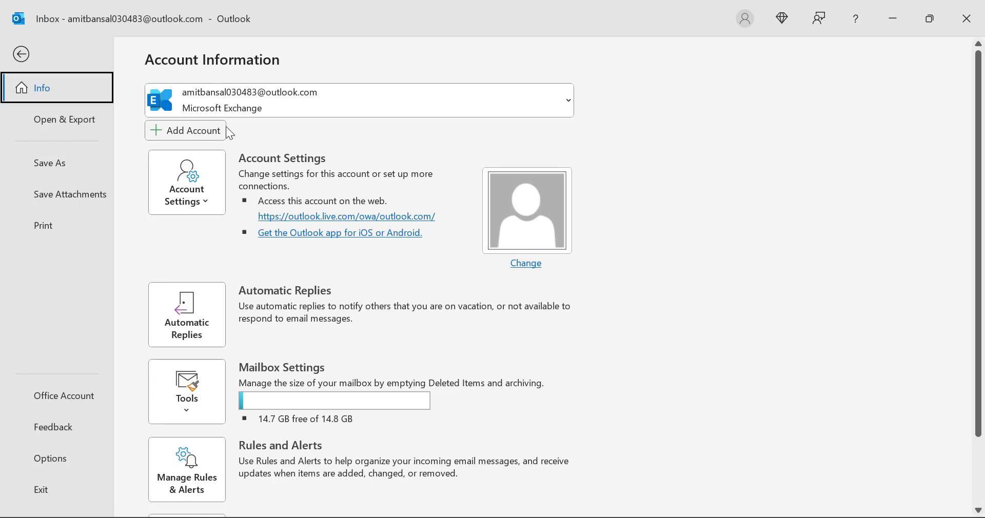
{"action": "left_click", "coordinate": [201, 330]}
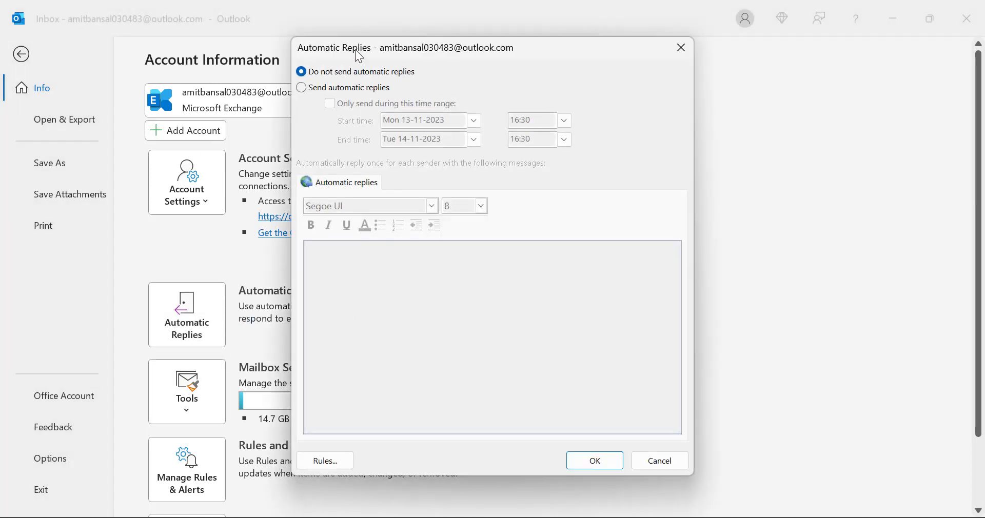
{"action": "left_click_drag", "start_coordinate": [359, 57], "coordinate": [342, 81]}
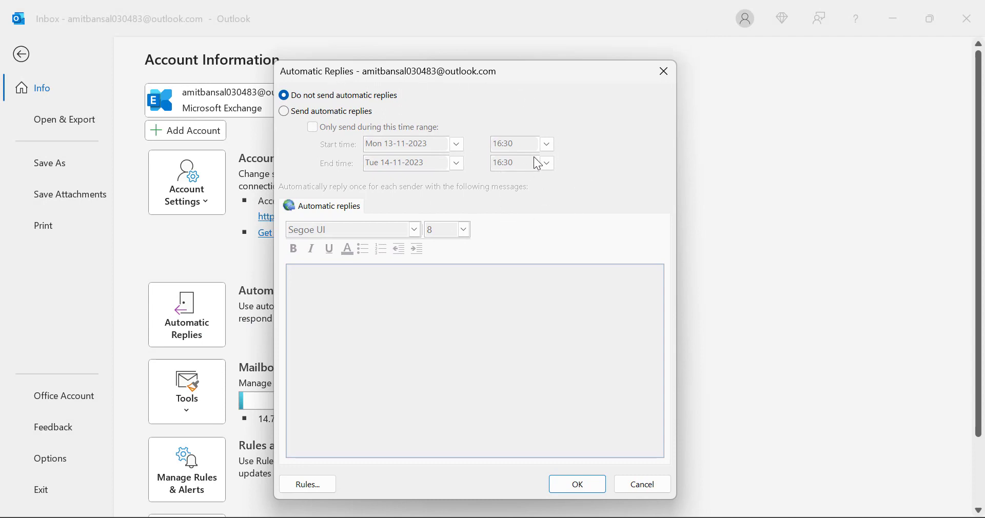
{"action": "left_click", "coordinate": [285, 112]}
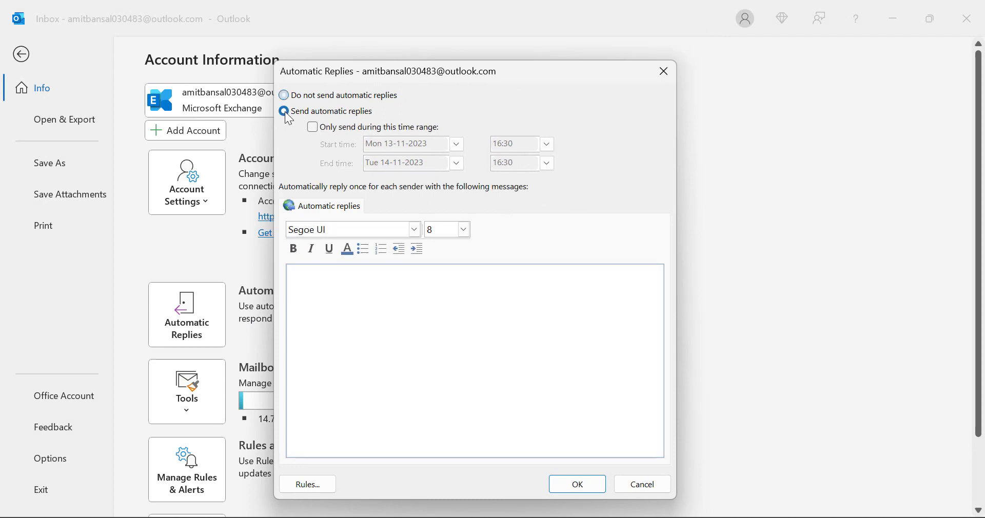
{"action": "left_click", "coordinate": [313, 127]}
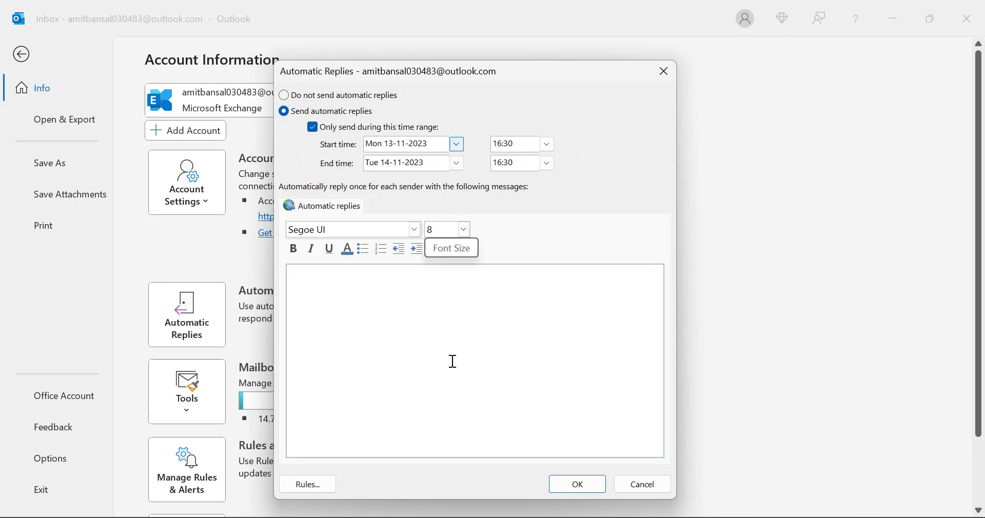
{"action": "left_click", "coordinate": [303, 487]}
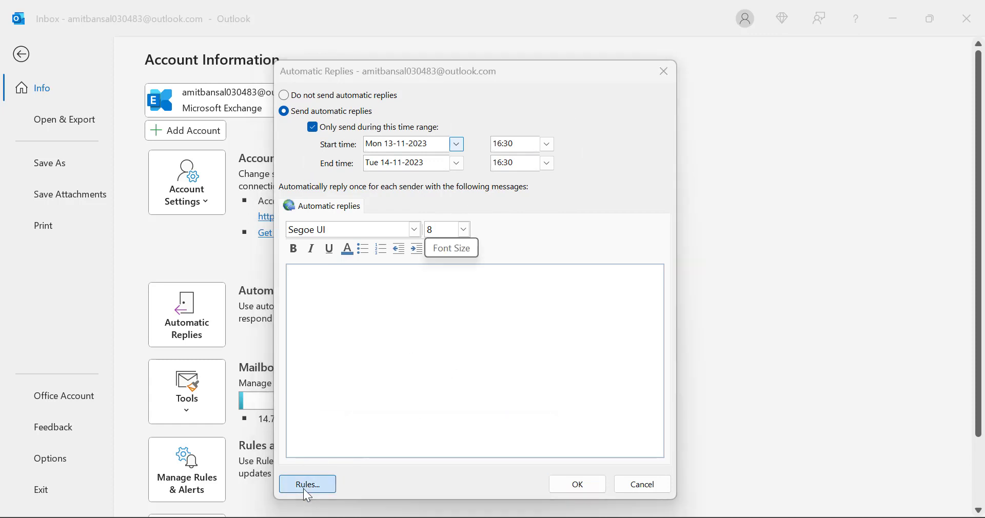
Step: Close the new rule and rules list, cancel Automatic Replies, and go back to the inbox
{"action": "left_click", "coordinate": [336, 336]}
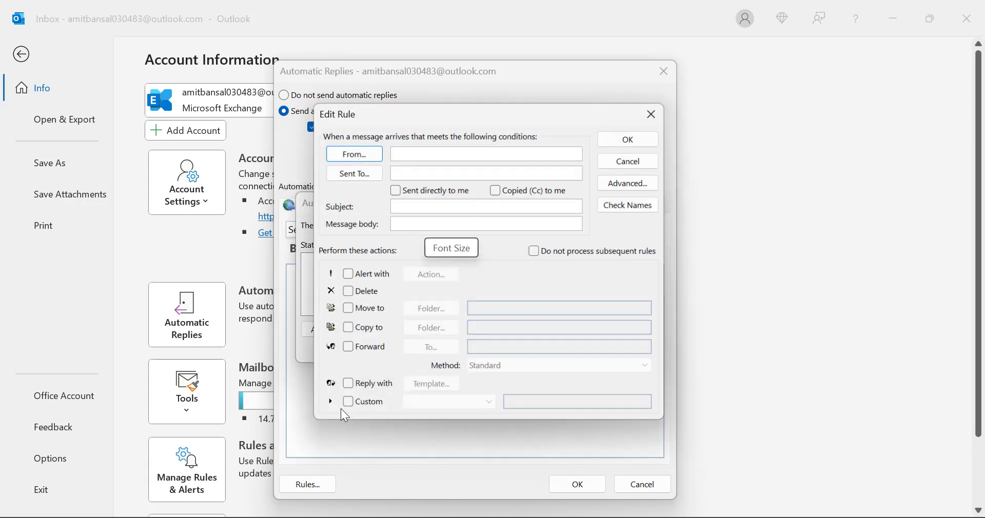
{"action": "left_click", "coordinate": [654, 114]}
{"action": "left_click", "coordinate": [647, 203]}
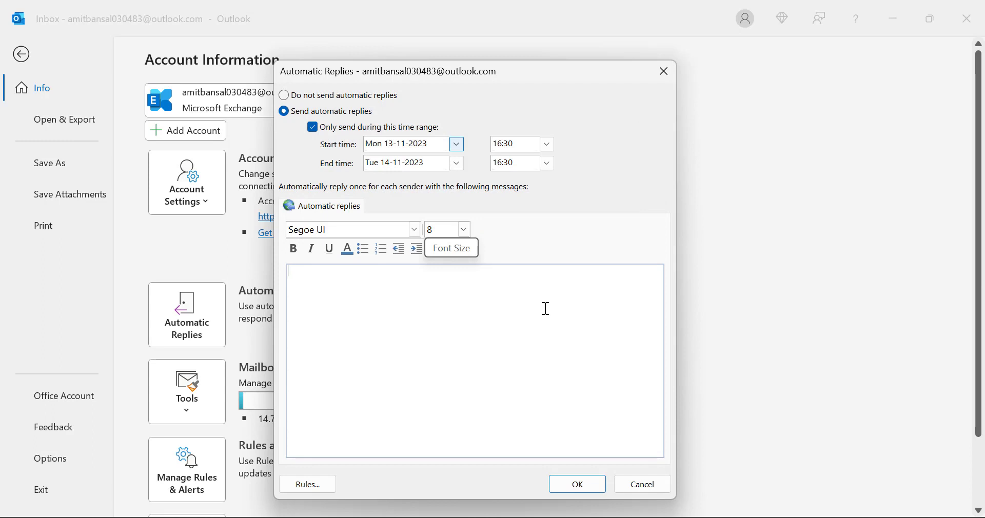
{"action": "left_click", "coordinate": [662, 487]}
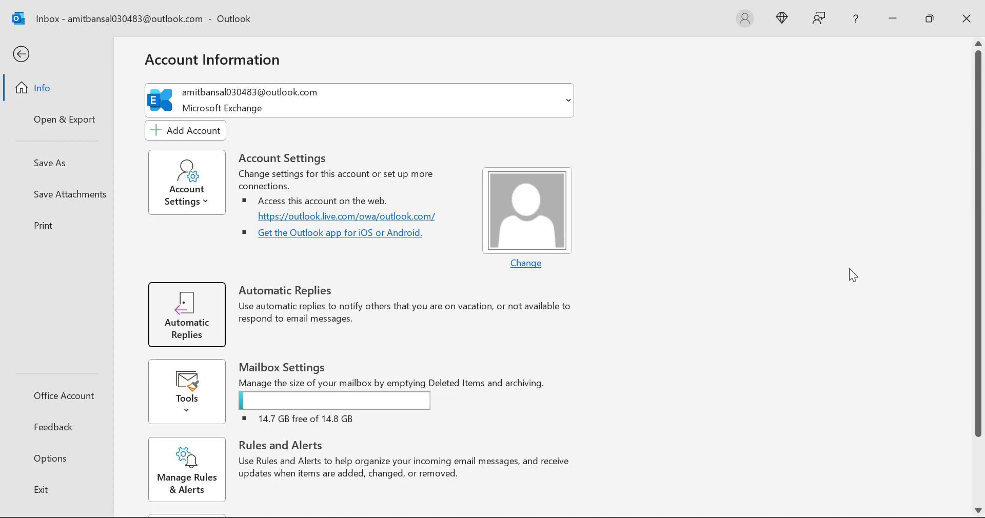
{"action": "left_click", "coordinate": [22, 56]}
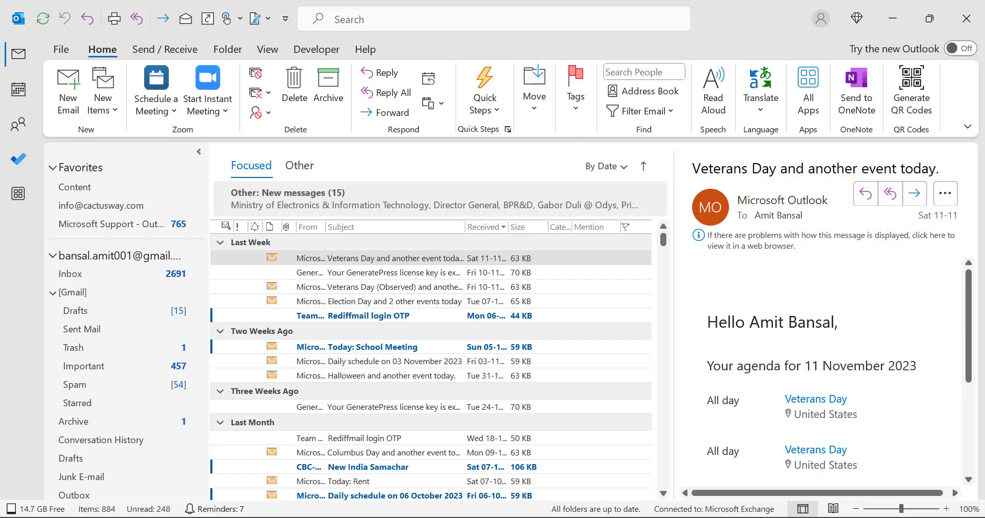
Step: Switch to the ChatGPT tab in Chrome and focus its message box
{"action": "key", "text": "alt+Tab"}
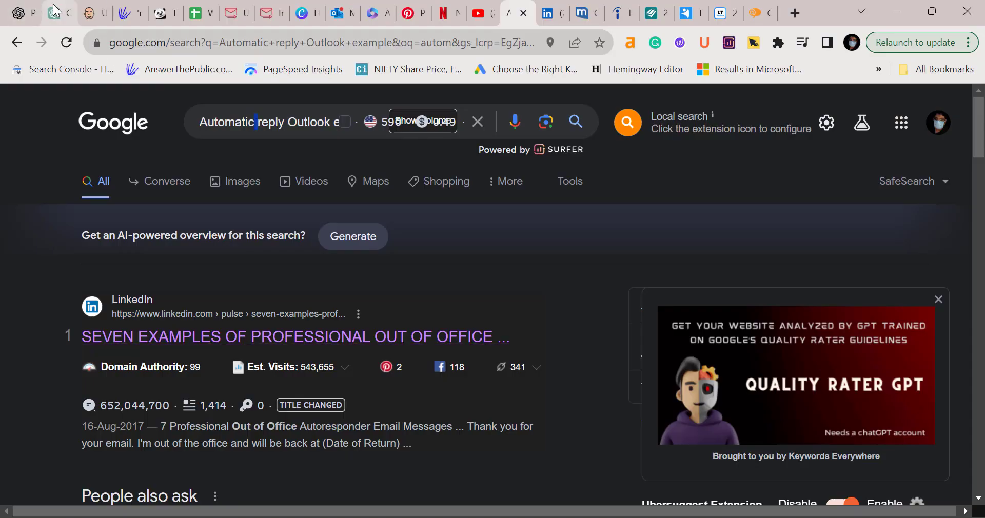
{"action": "left_click", "coordinate": [21, 13]}
{"action": "key", "text": "ctrl+Tab"}
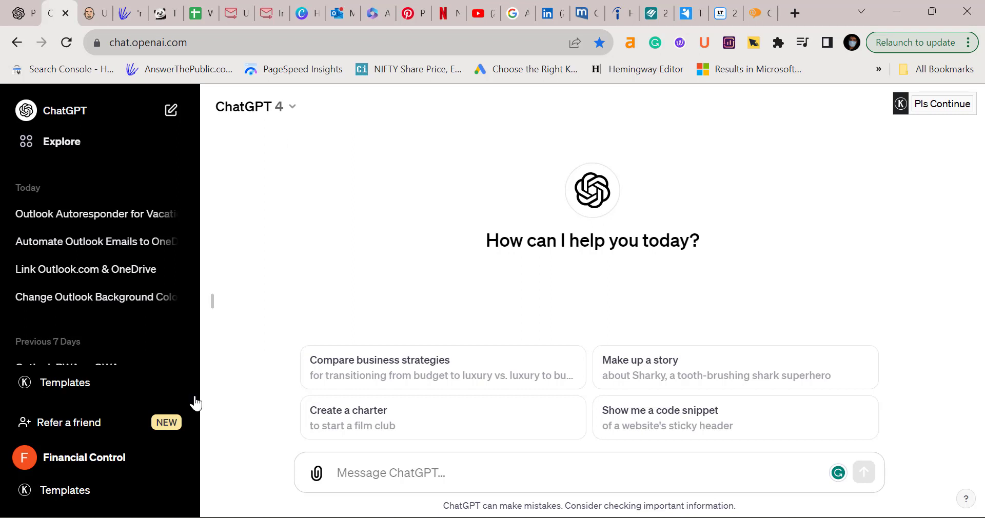
{"action": "left_click", "coordinate": [424, 473]}
Step: Select all the out-of-office prompt text in Notepad, then minimize Notepad
{"action": "key", "text": "alt+Tab"}
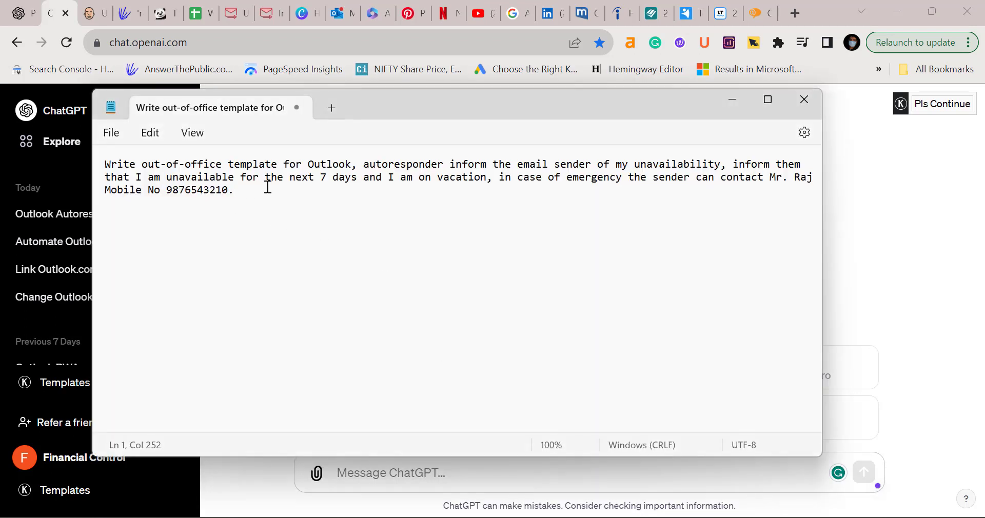
{"action": "left_click_drag", "start_coordinate": [267, 187], "coordinate": [102, 164]}
{"action": "key", "text": "ctrl+c"}
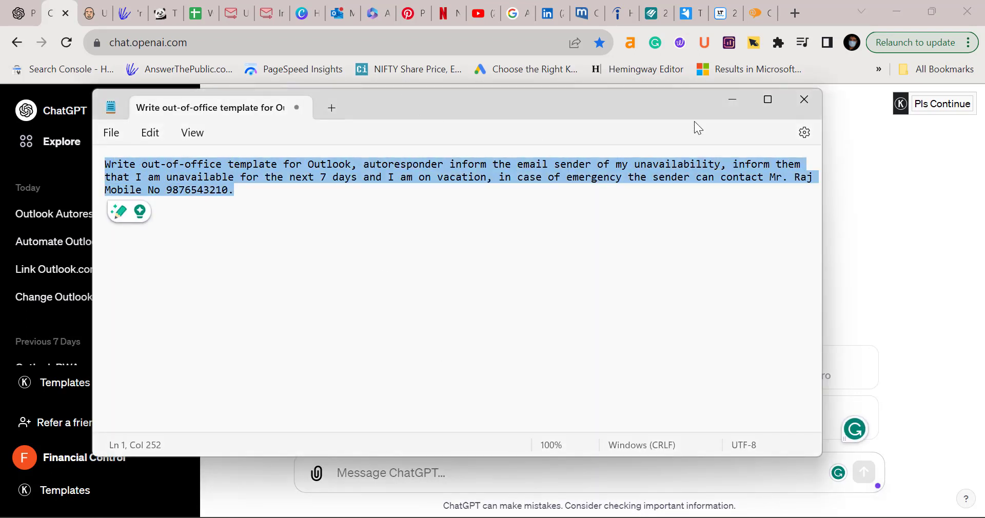
{"action": "left_click", "coordinate": [732, 103]}
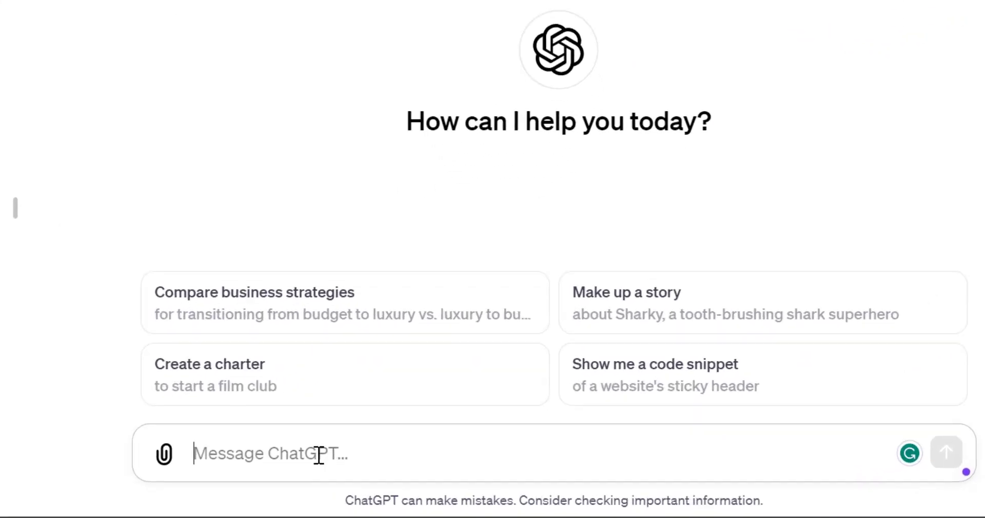
Step: Paste the 7-day vacation out-of-office request into ChatGPT and send it
{"action": "key", "text": "ctrl+v"}
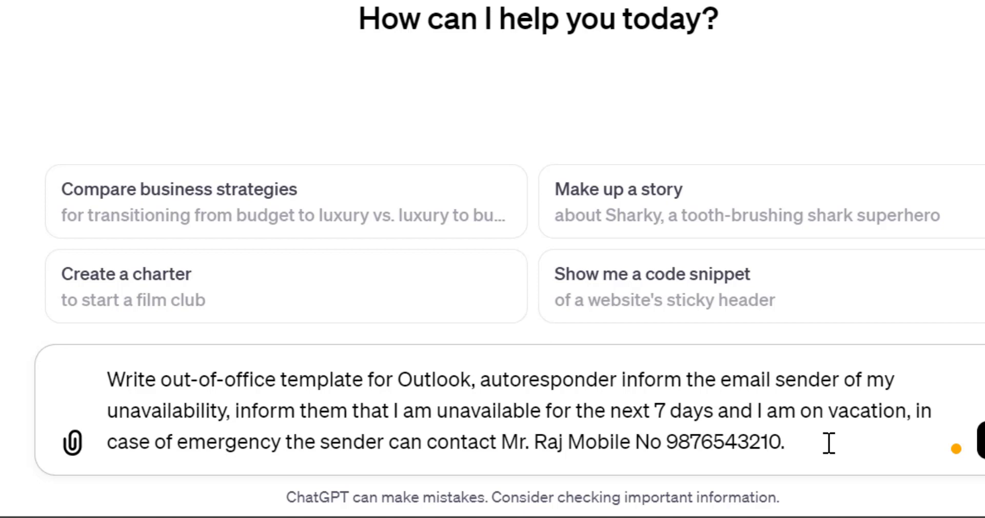
{"action": "key", "text": "Return"}
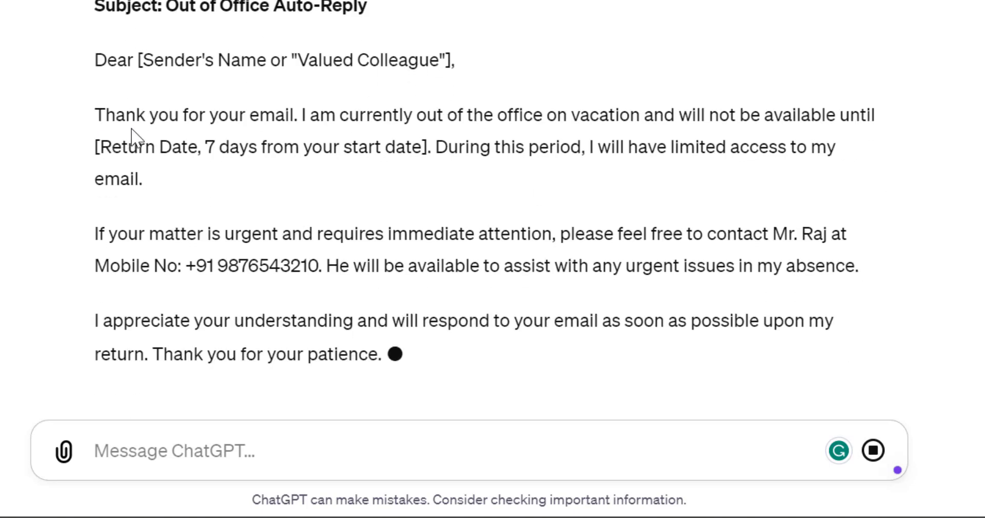
Step: Select ChatGPT's Out of Office Auto-Reply draft from Dear to the signature, then return to Outlook
{"action": "scroll", "coordinate": [309, 156], "scroll_direction": "up", "scroll_amount": 2}
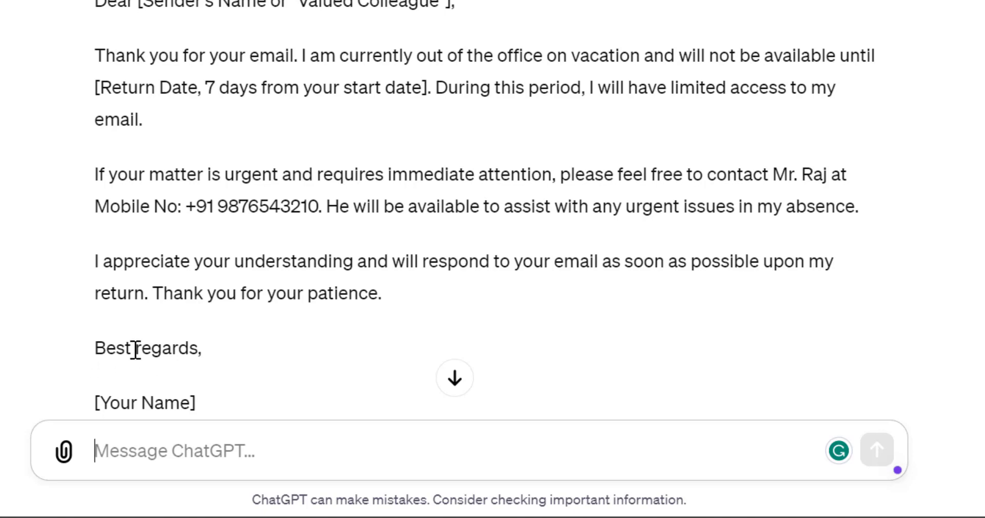
{"action": "scroll", "coordinate": [282, 282], "scroll_direction": "down", "scroll_amount": 2}
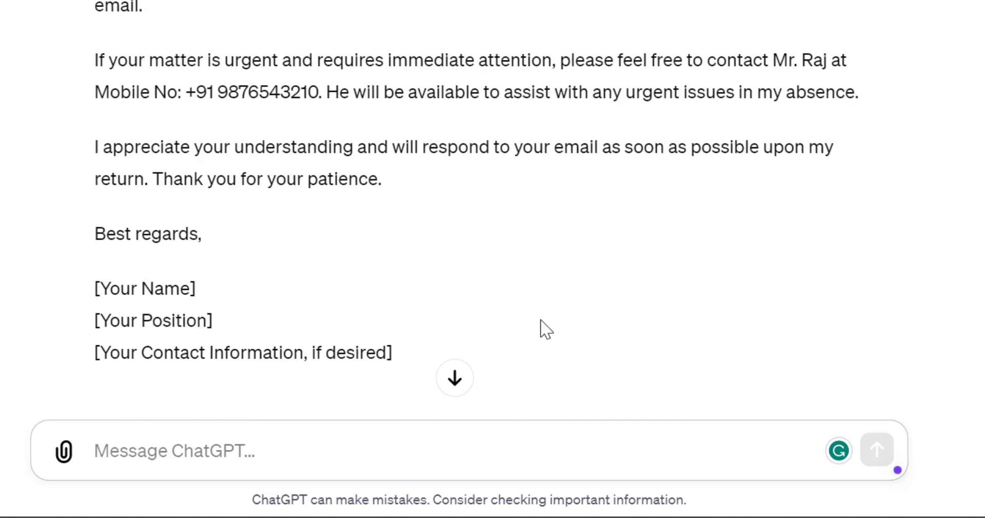
{"action": "scroll", "coordinate": [216, 221], "scroll_direction": "up", "scroll_amount": 4}
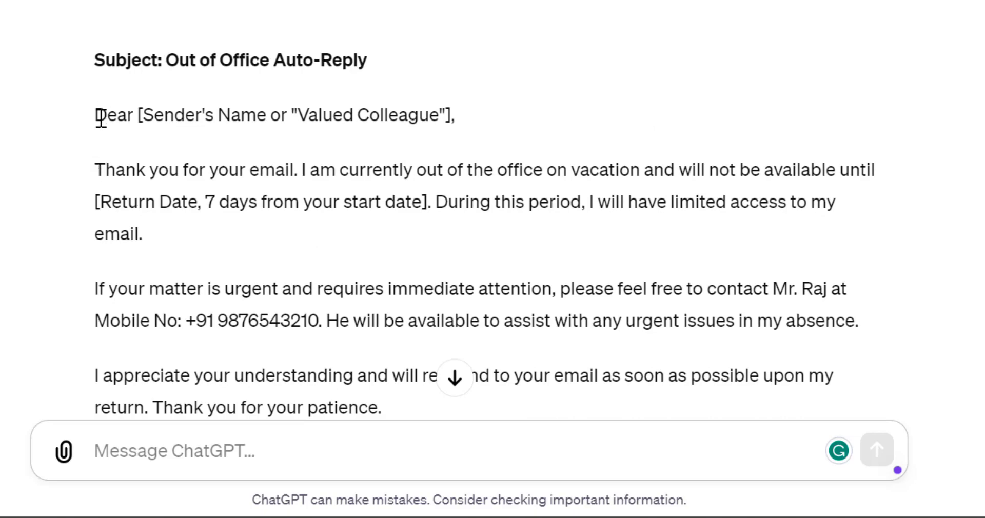
{"action": "left_click_drag", "start_coordinate": [98, 114], "coordinate": [337, 397]}
{"action": "key", "text": "ctrl+c"}
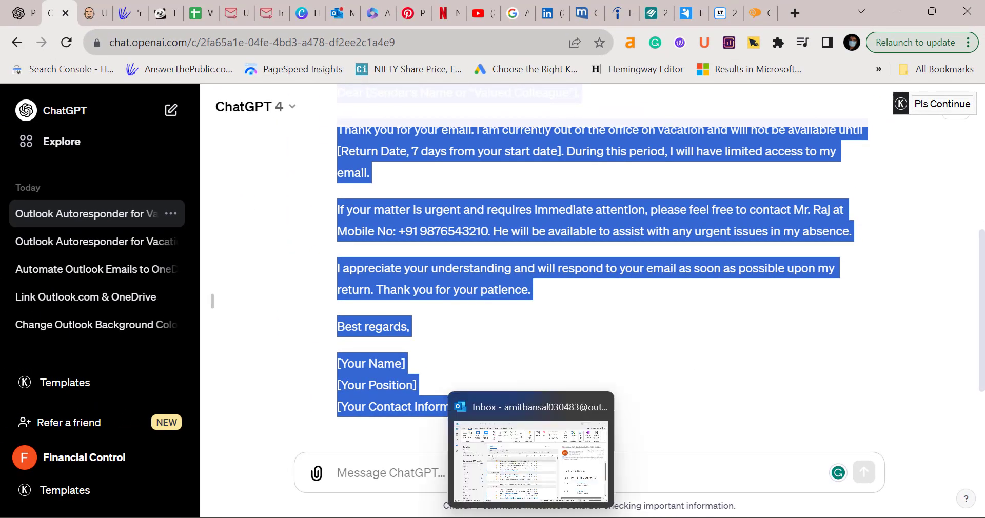
{"action": "left_click", "coordinate": [540, 441]}
Step: Reopen Automatic Replies and paste the ChatGPT-drafted message into the reply body
{"action": "left_click", "coordinate": [62, 49]}
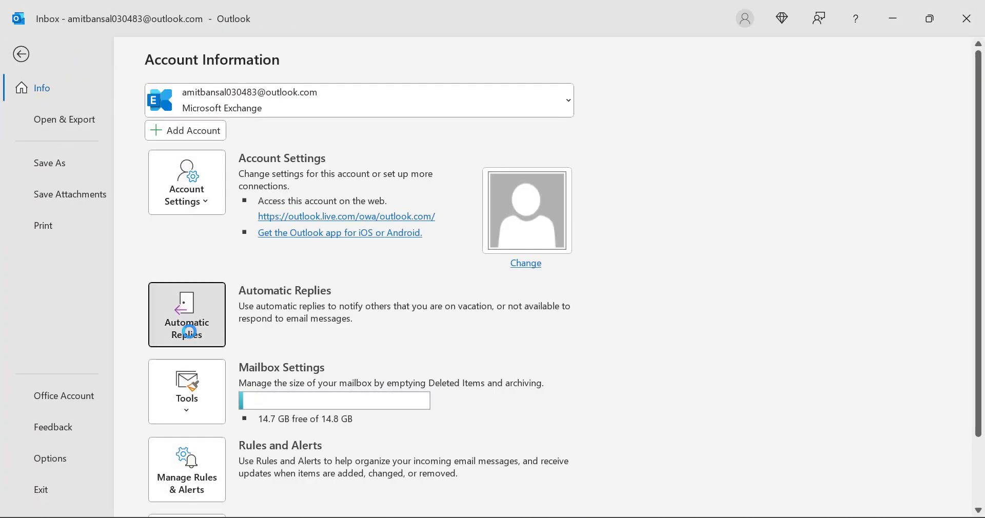
{"action": "left_click", "coordinate": [191, 329]}
{"action": "key", "text": "ctrl+v"}
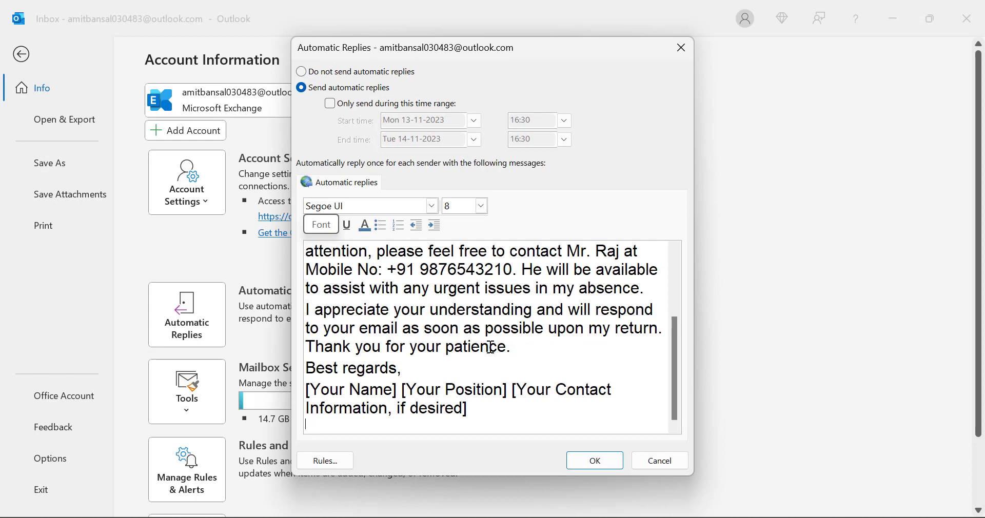
{"action": "left_click_drag", "start_coordinate": [674, 406], "coordinate": [691, 332]}
Step: Add blank lines between the message's paragraphs, down to Best regards
{"action": "key", "text": "Return"}
{"action": "key", "text": "Return"}
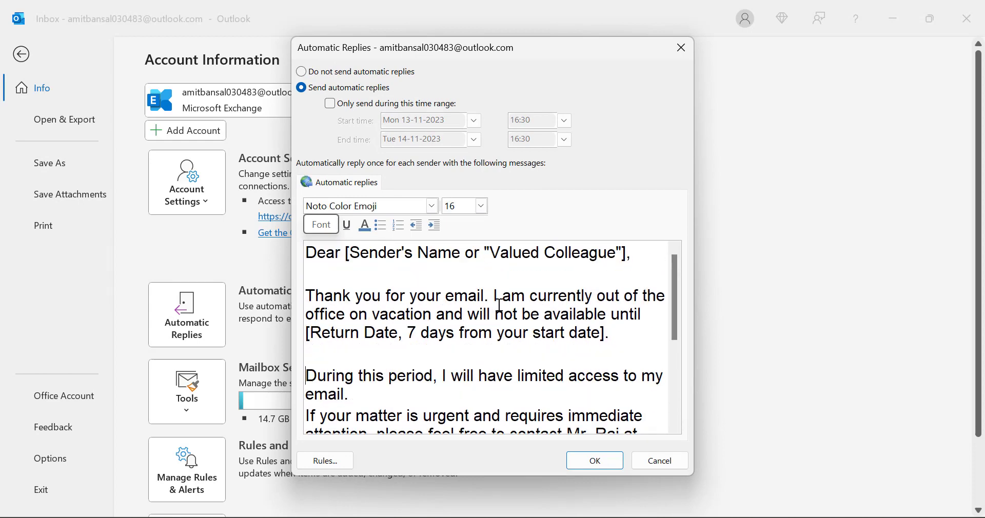
{"action": "scroll", "coordinate": [410, 314], "scroll_direction": "down", "scroll_amount": 2}
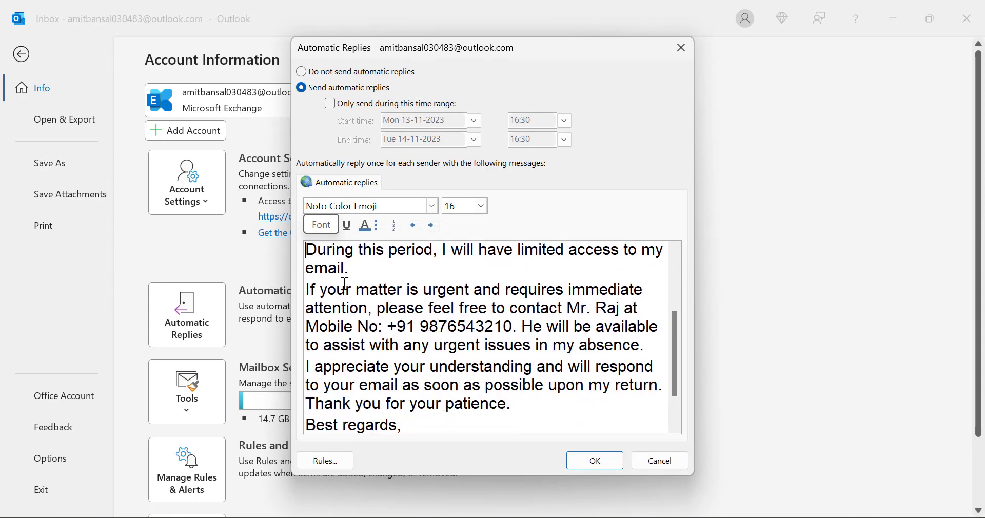
{"action": "left_click", "coordinate": [308, 292]}
{"action": "key", "text": "Return"}
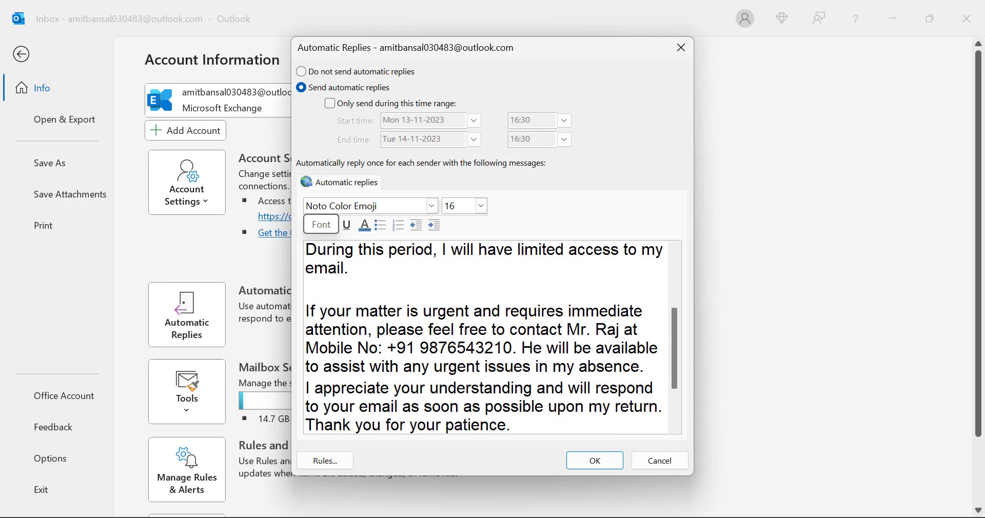
{"action": "left_click", "coordinate": [590, 341]}
{"action": "key", "text": "Return"}
{"action": "key", "text": "Return"}
{"action": "scroll", "coordinate": [564, 332], "scroll_direction": "down", "scroll_amount": 3}
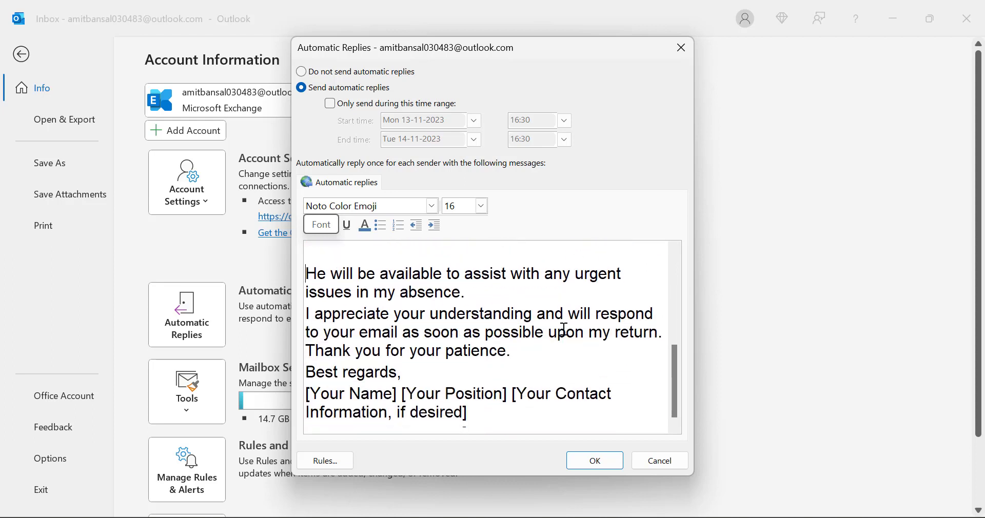
{"action": "left_click", "coordinate": [510, 297]}
{"action": "key", "text": "Return"}
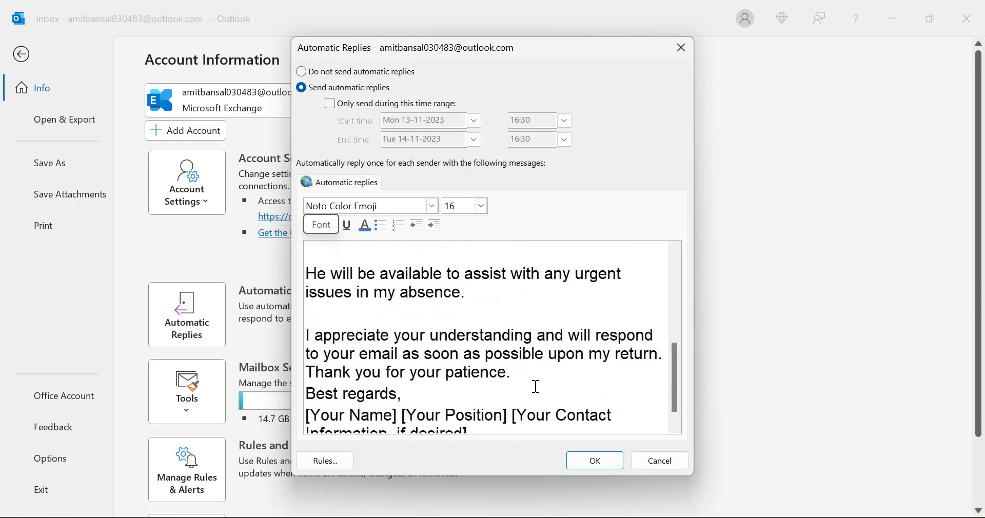
{"action": "left_click", "coordinate": [535, 385]}
{"action": "key", "text": "Return"}
{"action": "scroll", "coordinate": [459, 378], "scroll_direction": "down", "scroll_amount": 2}
Step: Replace the signature placeholders with the user's name, Manager, and a contact phone number
{"action": "left_click_drag", "start_coordinate": [310, 395], "coordinate": [393, 395]}
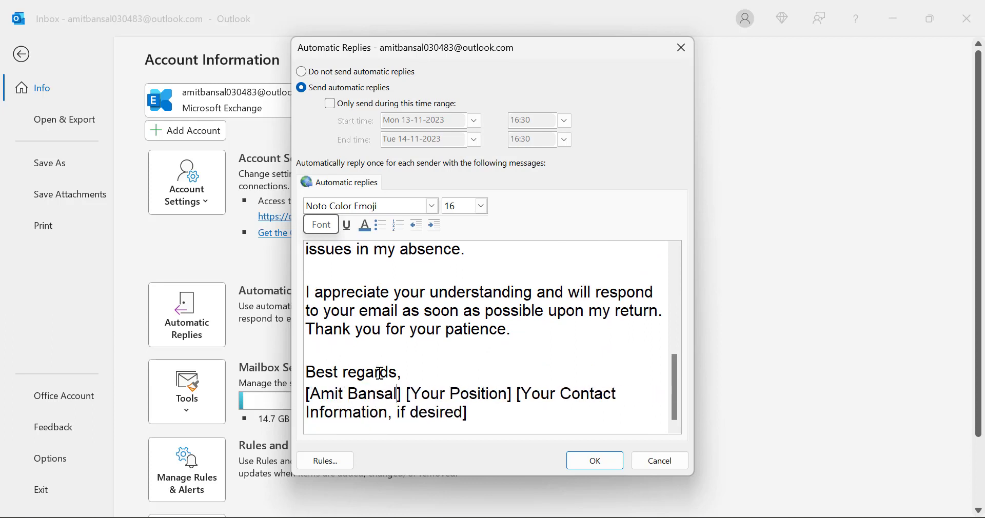
{"action": "key", "text": "Right"}
{"action": "key", "text": "Right"}
{"action": "key", "text": "Return"}
{"action": "key", "text": "Right"}
{"action": "key", "text": "shift+Right"}
{"action": "key", "text": "shift+Right"}
{"action": "key", "text": "shift+Right"}
{"action": "key", "text": "shift+Right"}
{"action": "key", "text": "shift+Right"}
{"action": "key", "text": "shift+Right"}
{"action": "key", "text": "shift+Right"}
{"action": "key", "text": "shift+Right"}
{"action": "key", "text": "shift+Right"}
{"action": "key", "text": "shift+Right"}
{"action": "key", "text": "shift+Right"}
{"action": "key", "text": "shift+Right"}
{"action": "key", "text": "shift+Right"}
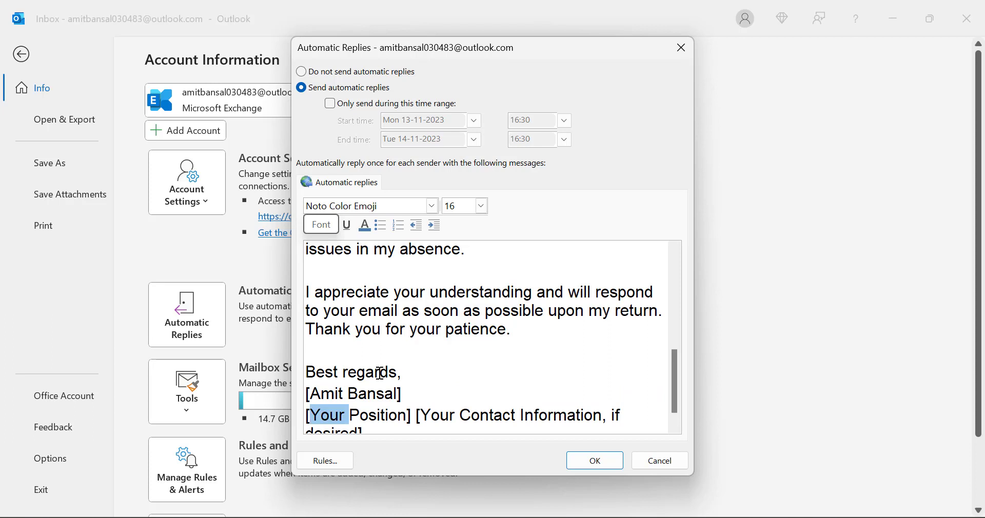
{"action": "type", "text": "Manager"}
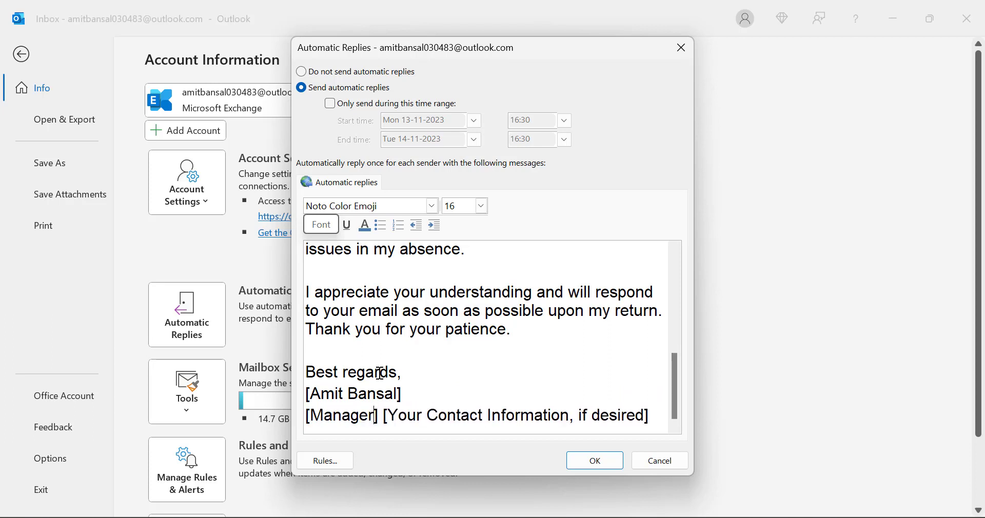
{"action": "key", "text": "Right"}
{"action": "key", "text": "Return"}
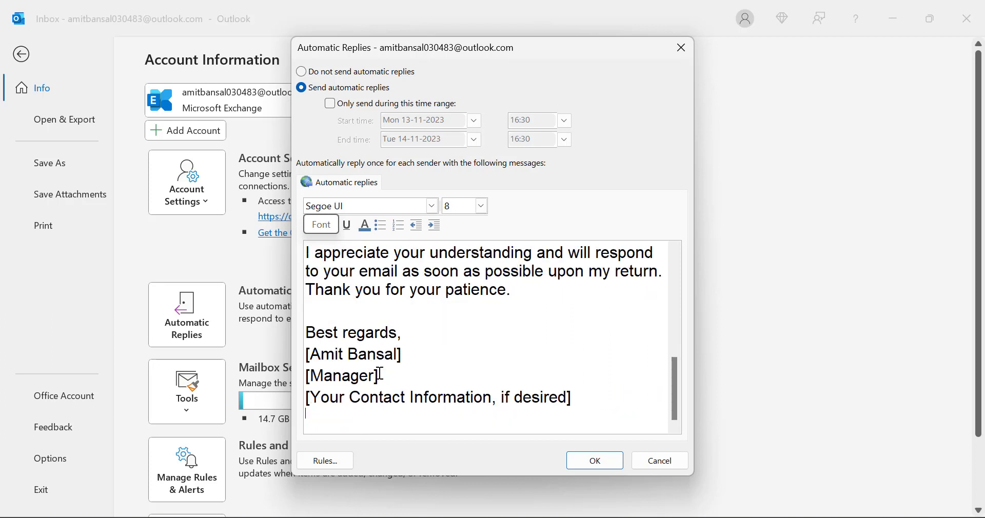
{"action": "key", "text": "Right"}
{"action": "key", "text": "shift+Right"}
{"action": "key", "text": "shift+Right"}
{"action": "key", "text": "shift+Right"}
{"action": "key", "text": "shift+Right"}
{"action": "key", "text": "shift+Right"}
{"action": "key", "text": "shift+Right"}
{"action": "key", "text": "shift+Right"}
{"action": "key", "text": "shift+Right"}
{"action": "key", "text": "shift+Right"}
{"action": "key", "text": "shift+Right"}
{"action": "key", "text": "shift+Right"}
{"action": "key", "text": "shift+Right"}
{"action": "key", "text": "shift+Right"}
{"action": "key", "text": "shift+Right"}
{"action": "key", "text": "shift+Right"}
{"action": "key", "text": "shift+Right"}
{"action": "key", "text": "shift+Right"}
{"action": "key", "text": "shift+Right"}
{"action": "key", "text": "shift+Right"}
{"action": "key", "text": "shift+Right"}
{"action": "key", "text": "shift+Right"}
{"action": "key", "text": "shift+Right"}
{"action": "key", "text": "shift+Right"}
{"action": "key", "text": "shift+Right"}
{"action": "key", "text": "shift+Right"}
{"action": "key", "text": "shift+Right"}
{"action": "key", "text": "shift+Right"}
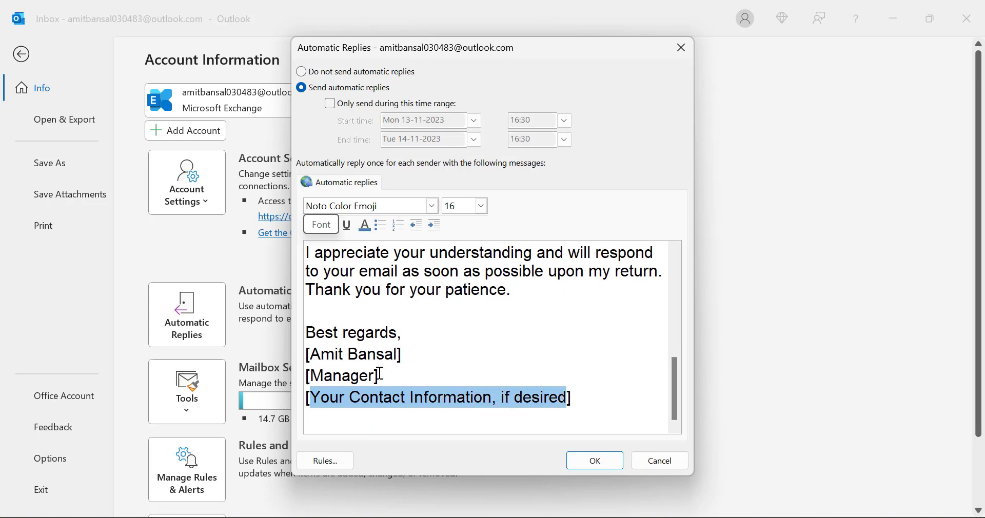
{"action": "type", "text": "9"}
{"action": "type", "text": "876543210"}
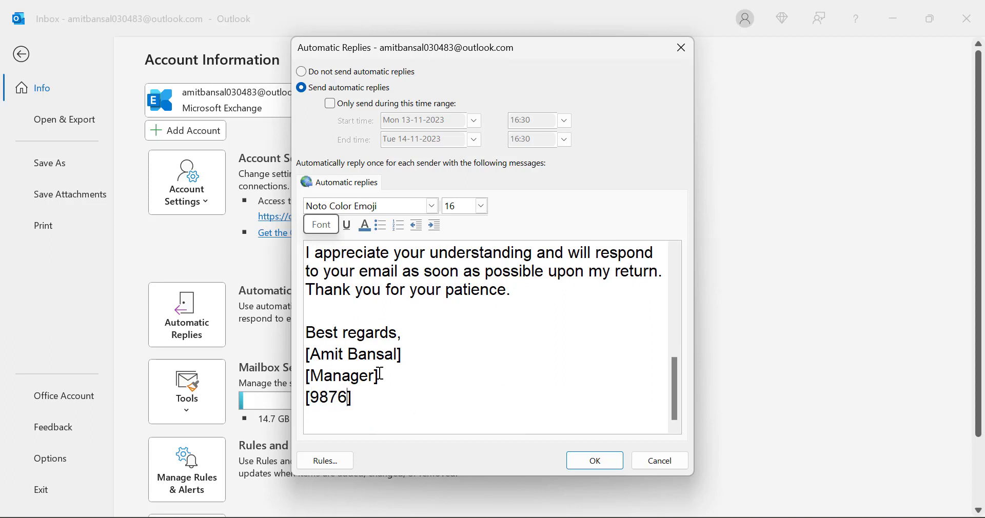
Step: Delete the Dear greeting line from the top of the reply
{"action": "scroll", "coordinate": [436, 333], "scroll_direction": "up", "scroll_amount": 5}
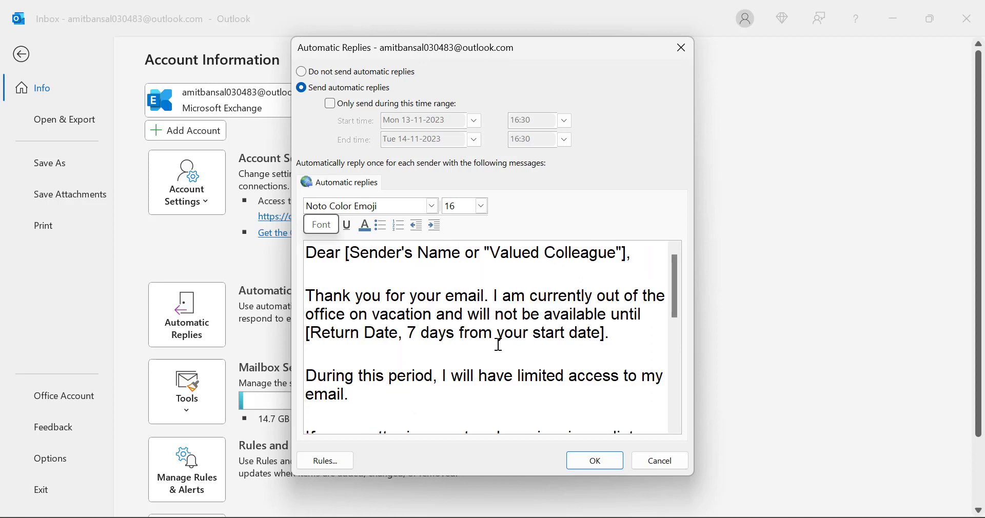
{"action": "triple_click", "coordinate": [307, 254]}
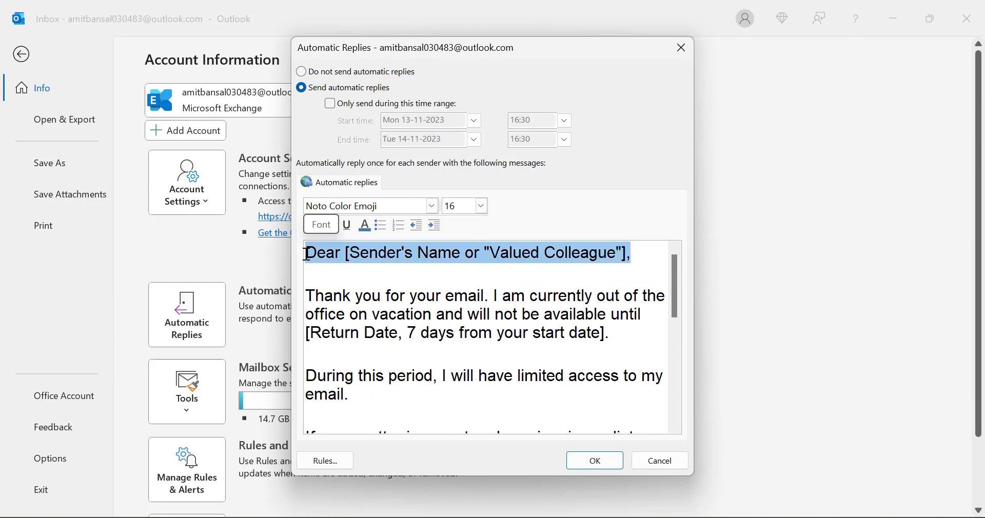
{"action": "key", "text": "BackSpace"}
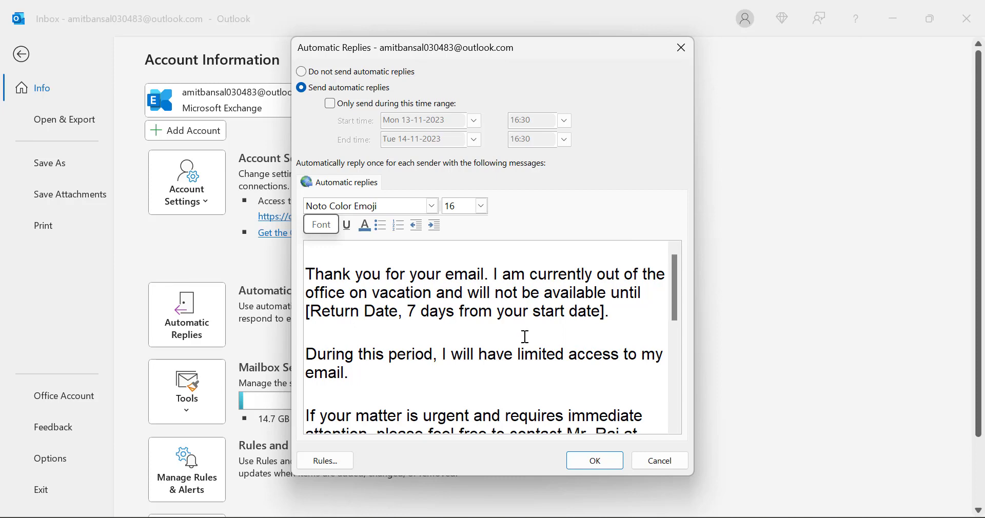
{"action": "scroll", "coordinate": [522, 324], "scroll_direction": "down", "scroll_amount": 3}
{"action": "scroll", "coordinate": [524, 333], "scroll_direction": "up", "scroll_amount": 3}
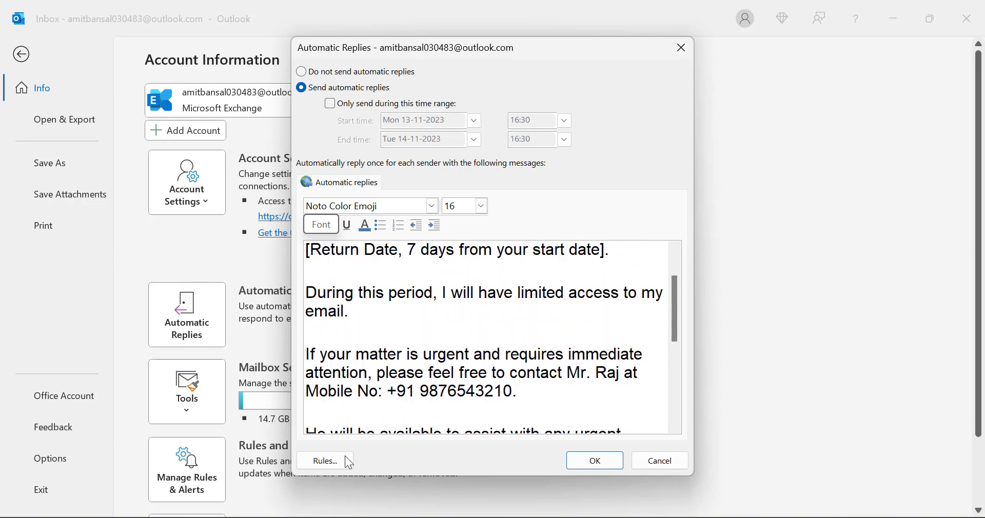
Step: Open the reply rules and a new rule, then close both without changes
{"action": "left_click", "coordinate": [325, 461]}
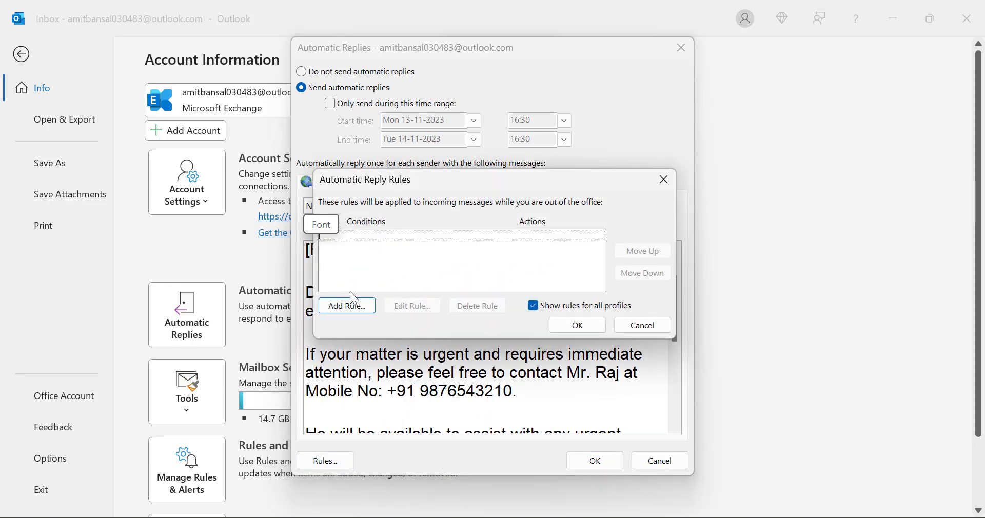
{"action": "left_click", "coordinate": [343, 308]}
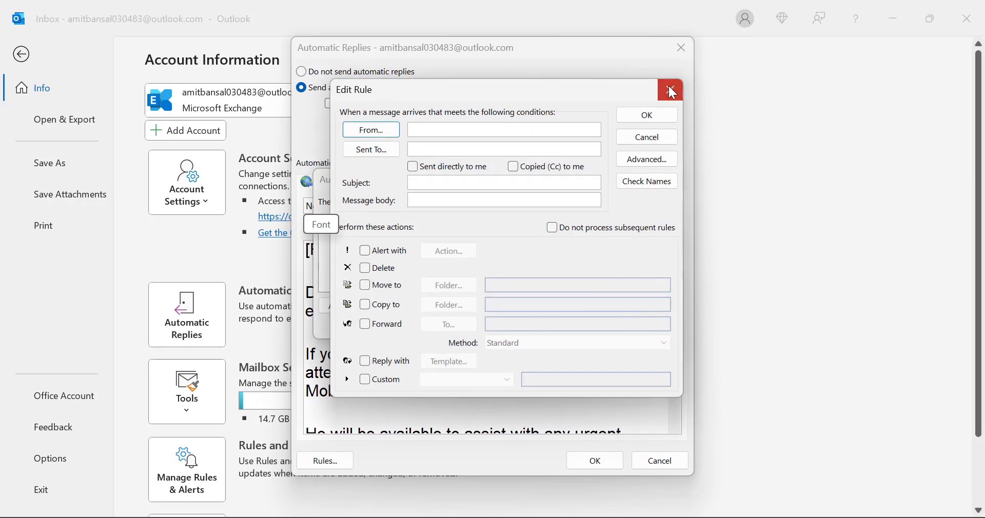
{"action": "left_click", "coordinate": [672, 92]}
{"action": "left_click", "coordinate": [661, 179]}
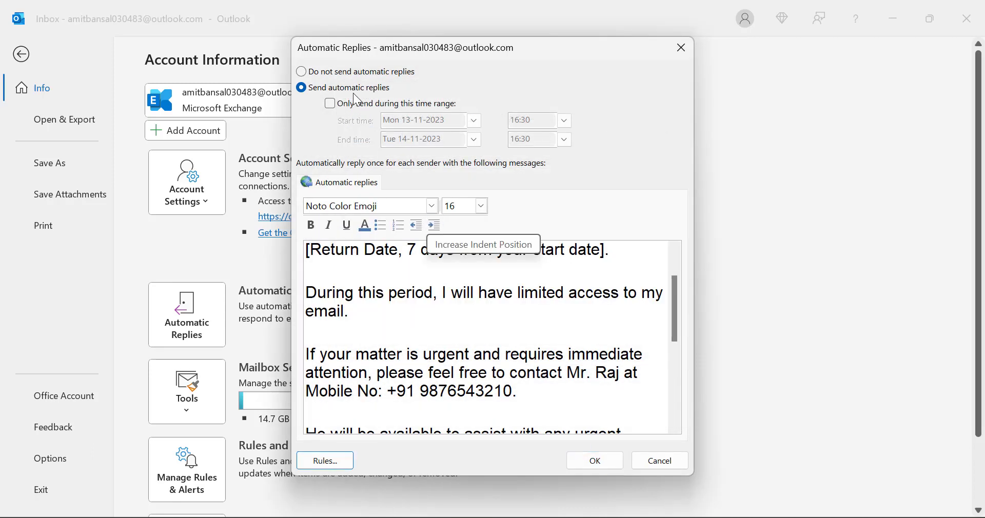
{"action": "left_click", "coordinate": [331, 104]}
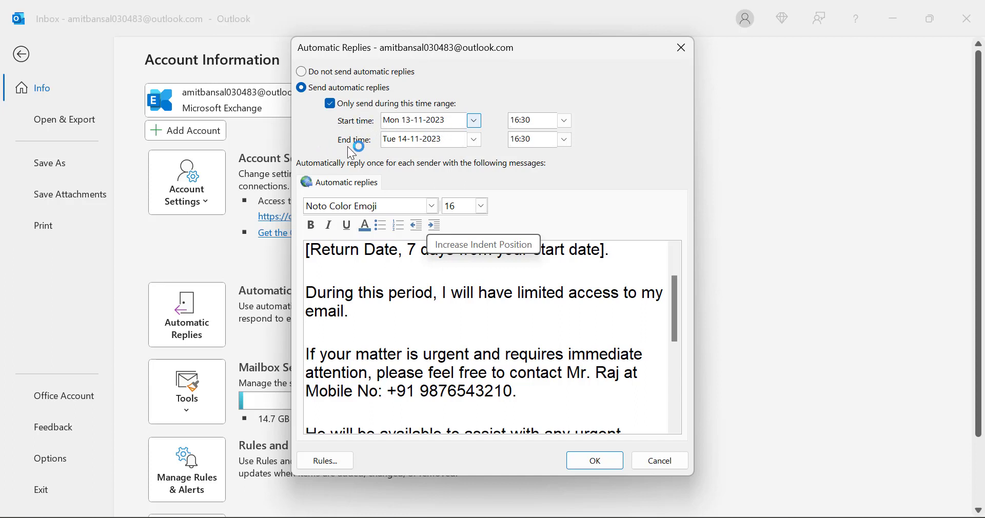
{"action": "mouse_move", "coordinate": [606, 498]}
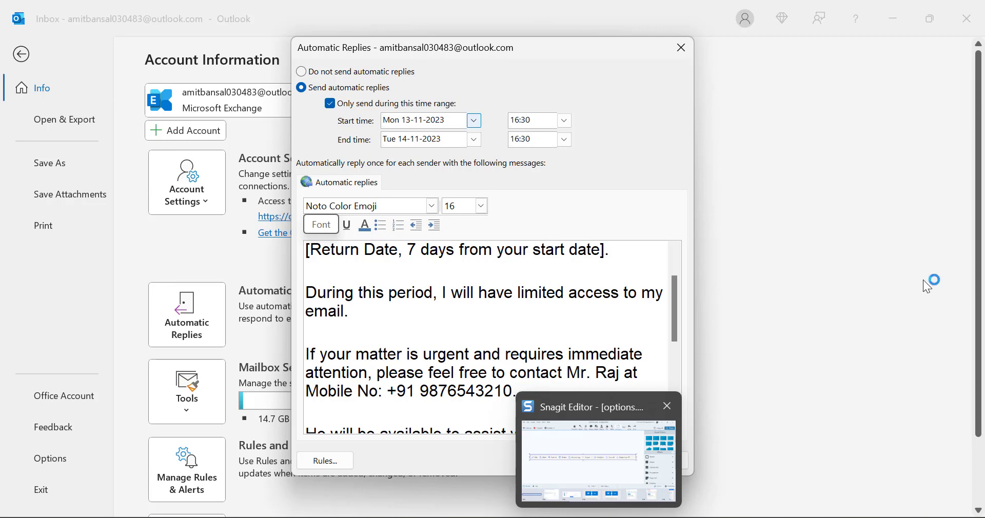
{"action": "left_click_drag", "start_coordinate": [361, 55], "coordinate": [340, 92]}
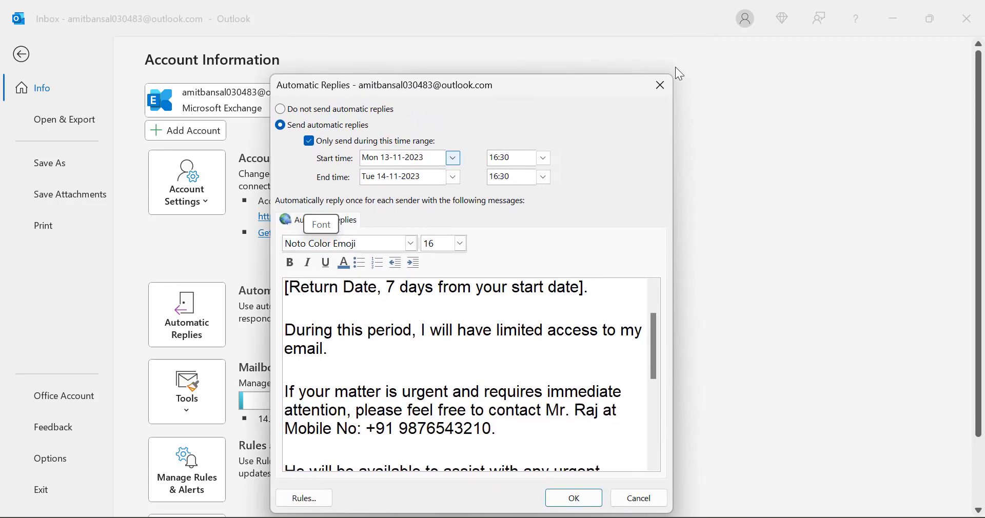
{"action": "left_click", "coordinate": [660, 87]}
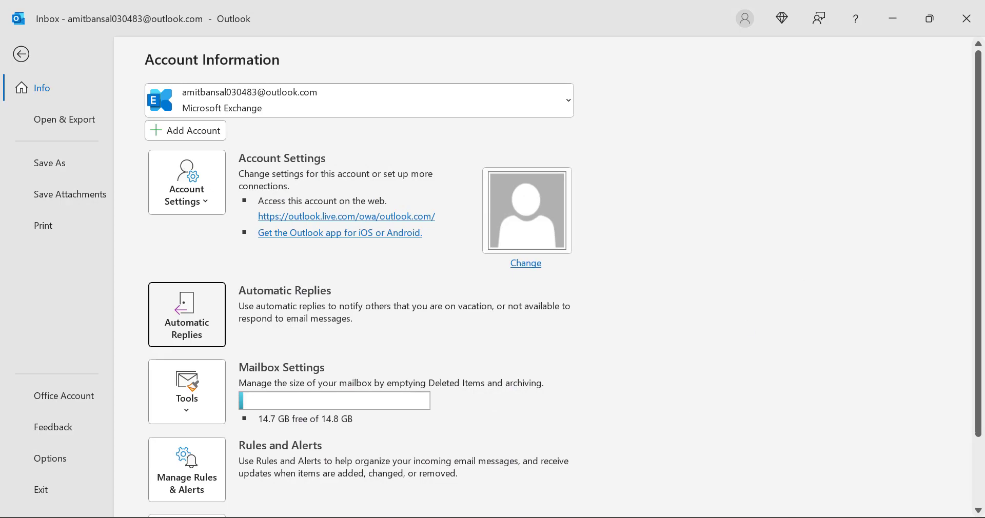
Step: Return to ChatGPT, clear the selection, scroll through the template, and focus the message box
{"action": "key", "text": "alt+Tab"}
{"action": "left_click", "coordinate": [617, 330]}
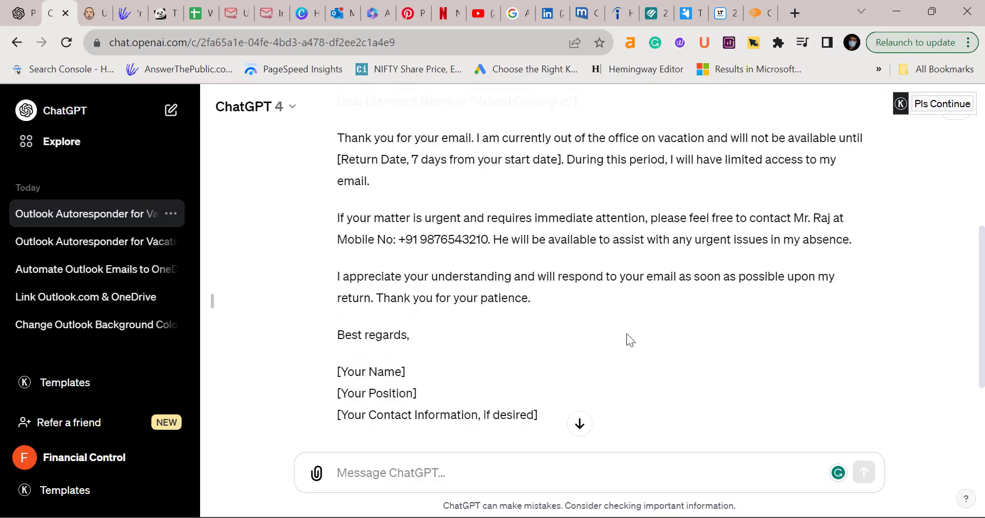
{"action": "scroll", "coordinate": [629, 340], "scroll_direction": "up", "scroll_amount": 6}
{"action": "scroll", "coordinate": [680, 348], "scroll_direction": "down", "scroll_amount": 7}
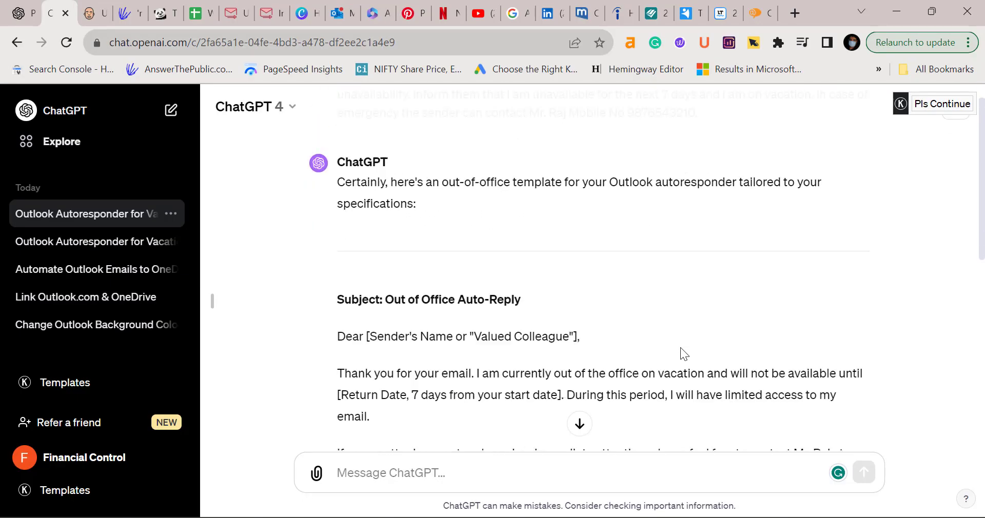
{"action": "scroll", "coordinate": [680, 347], "scroll_direction": "down", "scroll_amount": 2}
{"action": "left_click", "coordinate": [404, 468]}
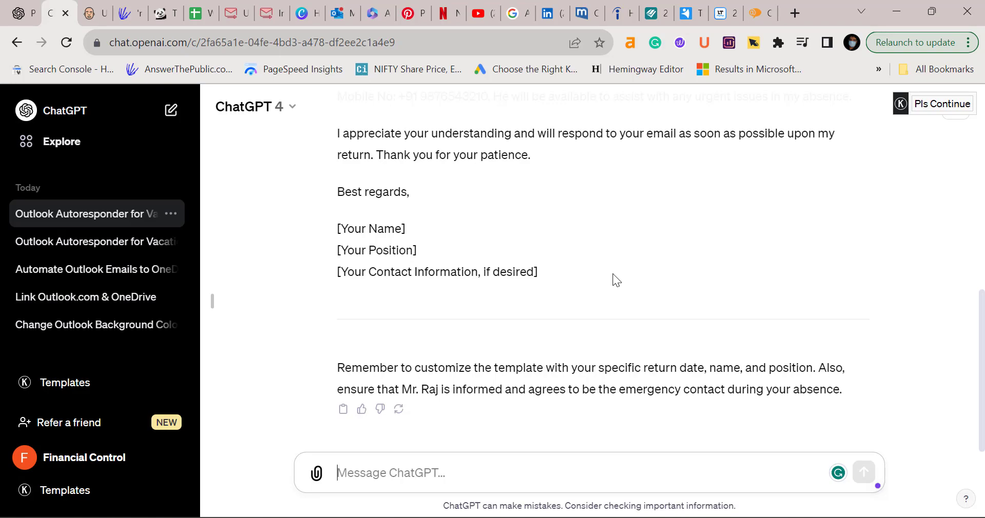
Step: Bring Outlook's Account Information page back to the front from the taskbar
{"action": "mouse_move", "coordinate": [534, 516]}
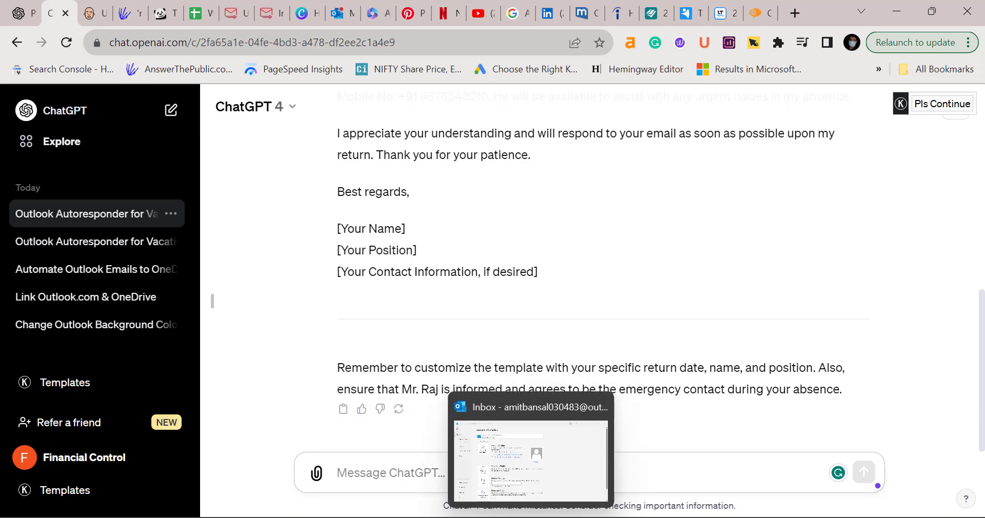
{"action": "left_click", "coordinate": [508, 481]}
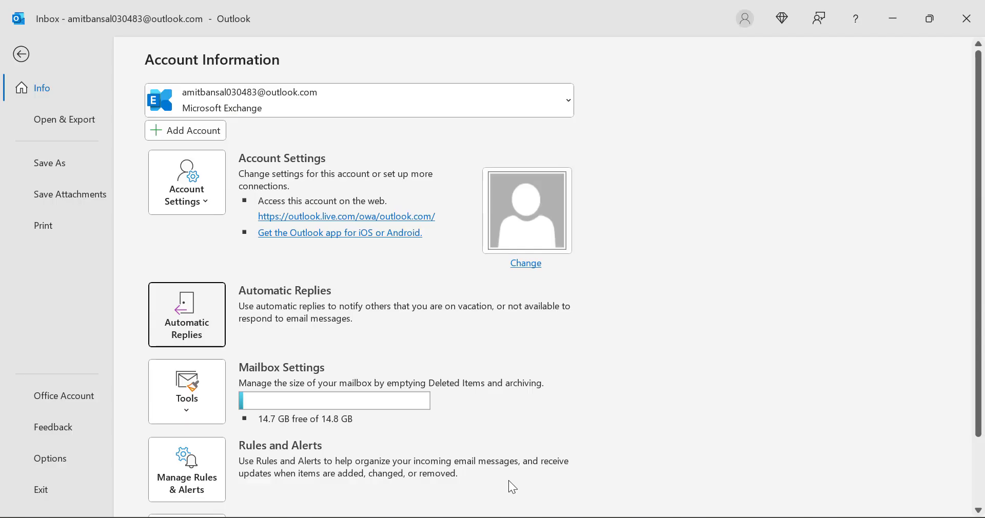